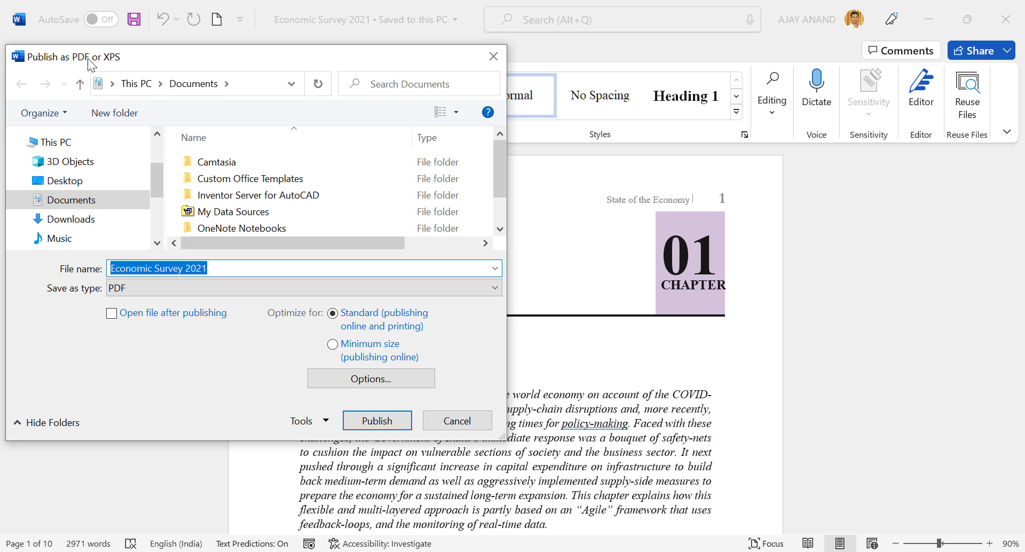
Enable 'Encrypt the document with a password' in the PDF options and set the document password.
{"action": "left_click", "coordinate": [325, 379]}
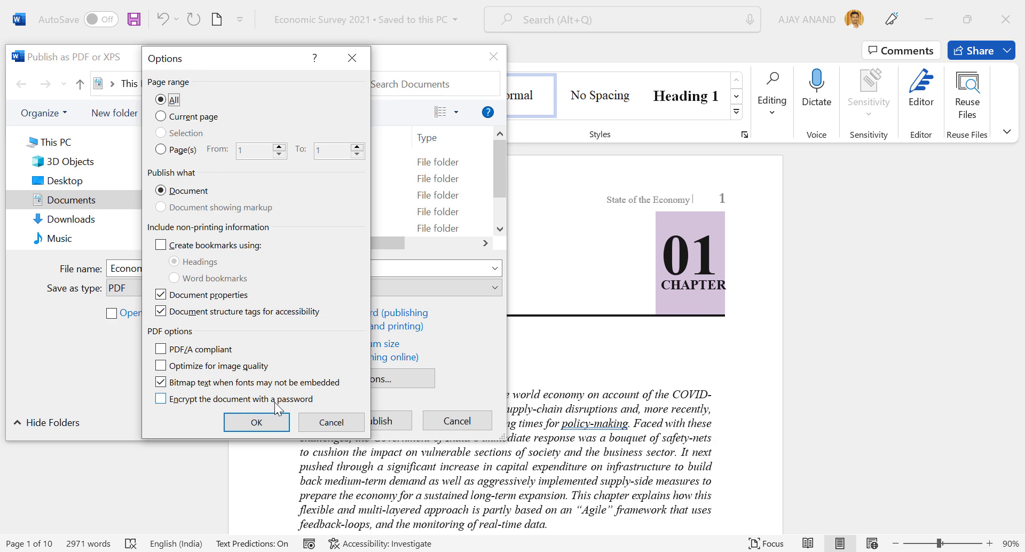
{"action": "left_click", "coordinate": [160, 400]}
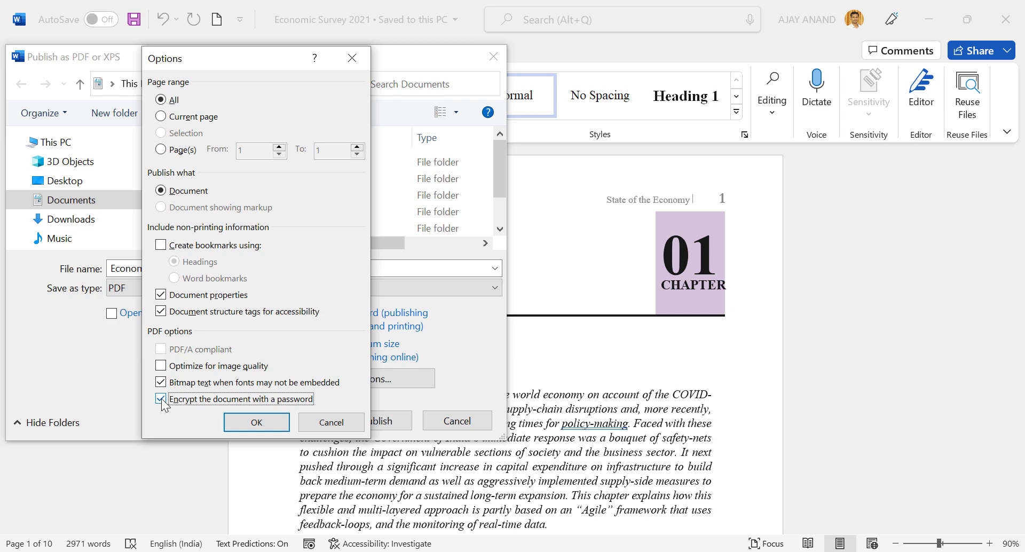
{"action": "left_click", "coordinate": [234, 425]}
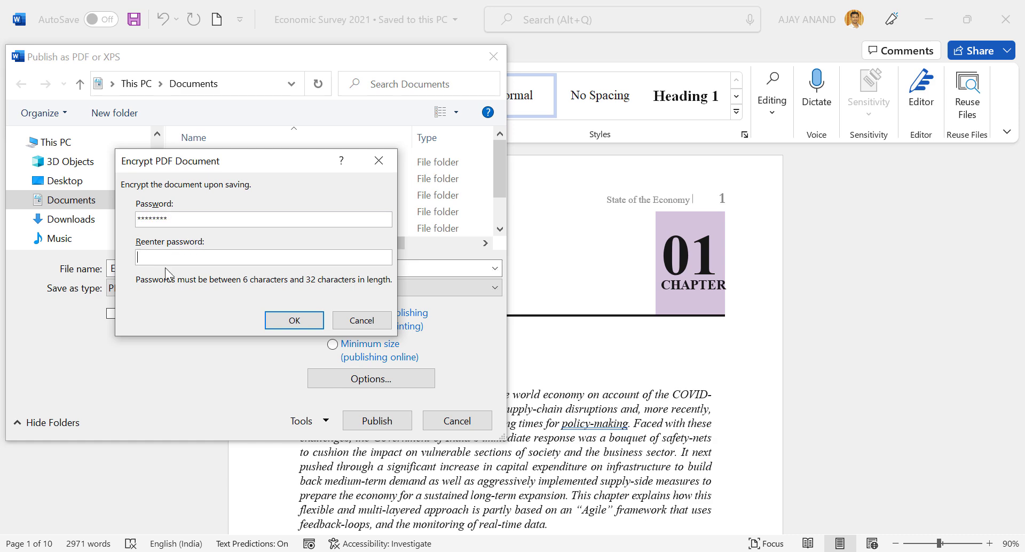
{"action": "type", "text": "********"}
{"action": "left_click", "coordinate": [273, 321]}
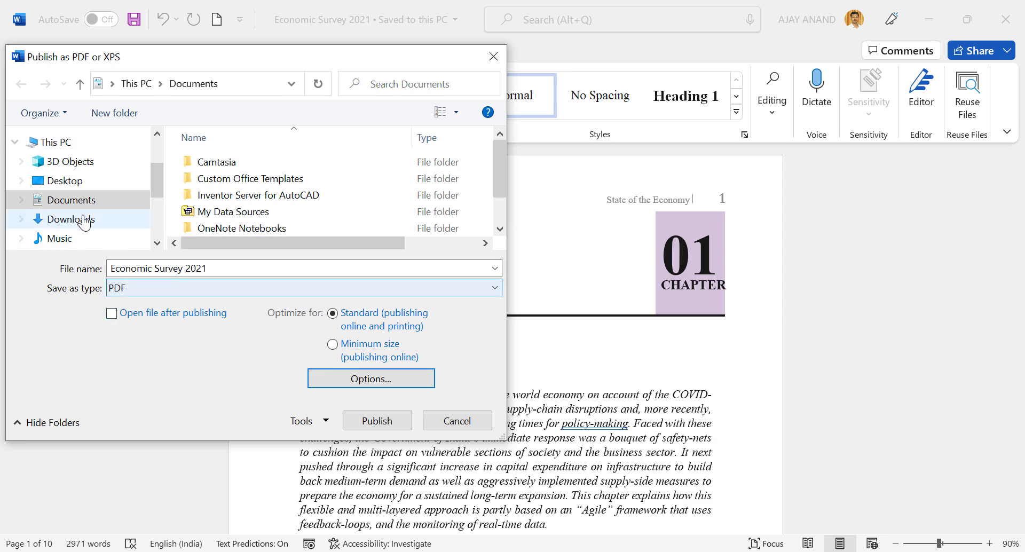
Publish the PDF to the Desktop with the file name 'Test'.
{"action": "left_click", "coordinate": [76, 187]}
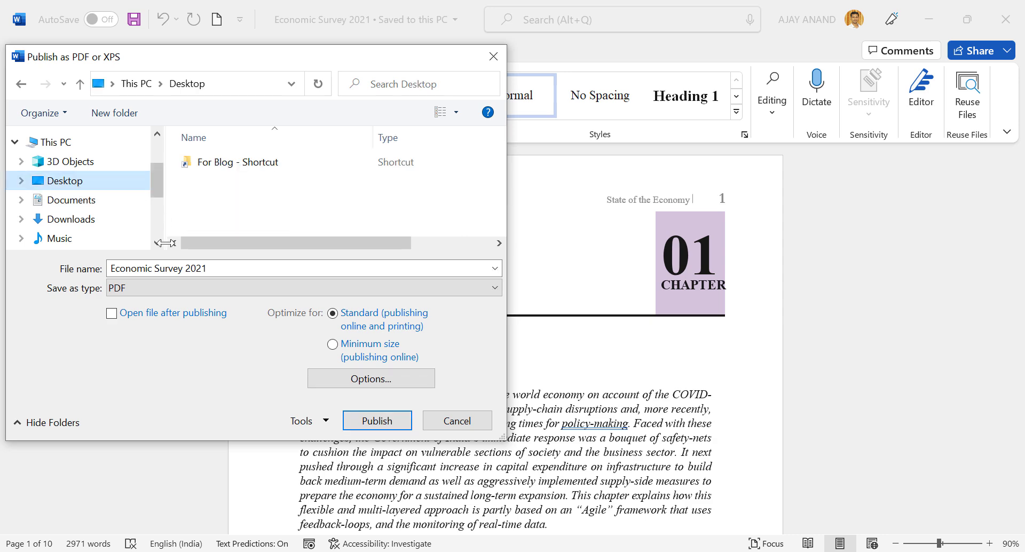
{"action": "left_click_drag", "start_coordinate": [228, 271], "coordinate": [111, 269]}
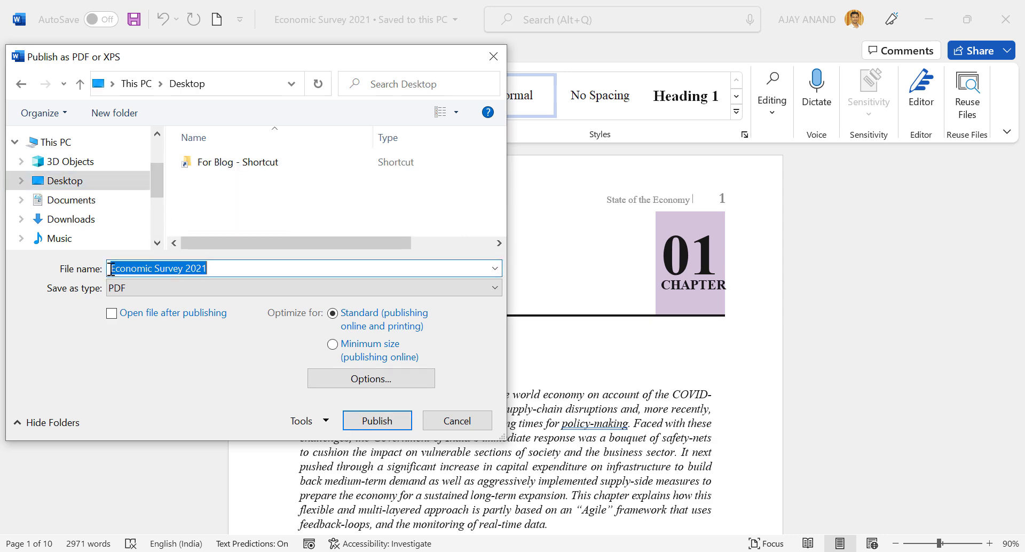
{"action": "type", "text": "Test"}
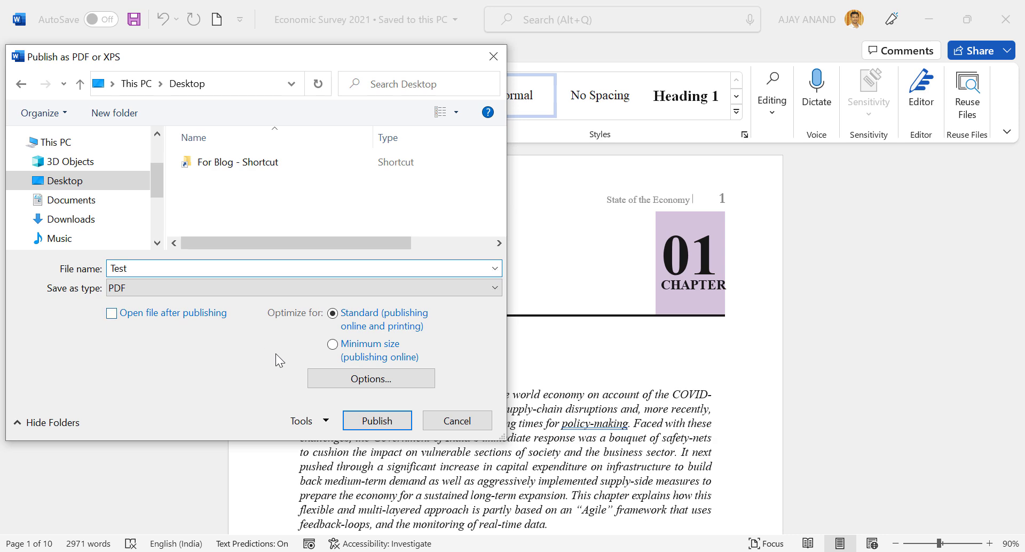
{"action": "left_click", "coordinate": [360, 422]}
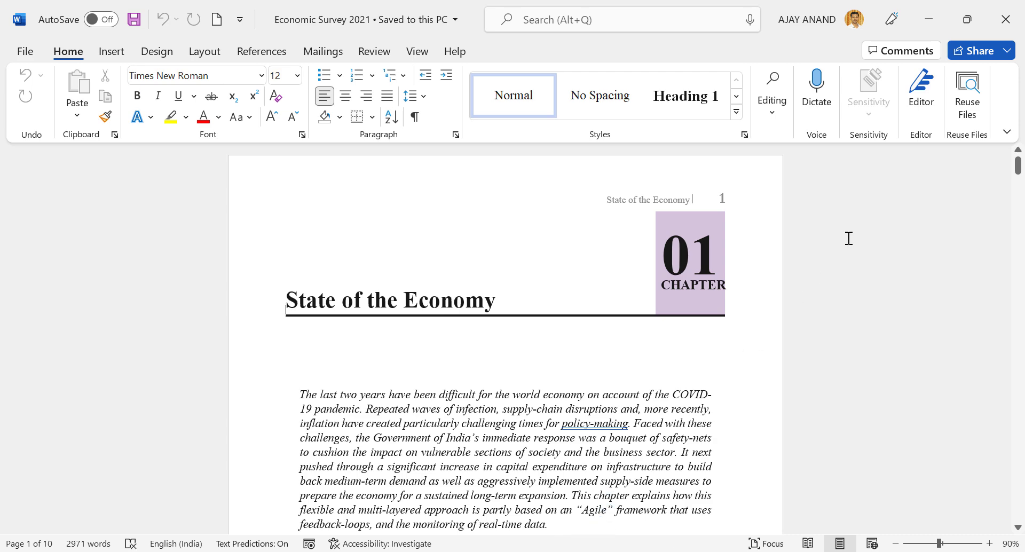
Close Word and open Test.pdf from the desktop.
{"action": "left_click", "coordinate": [1007, 20]}
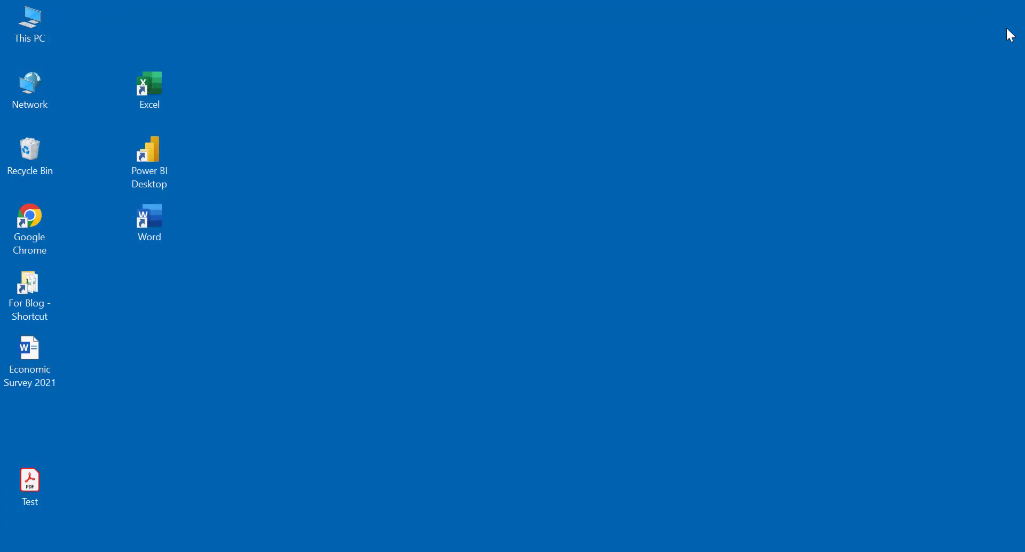
{"action": "double_click", "coordinate": [34, 479]}
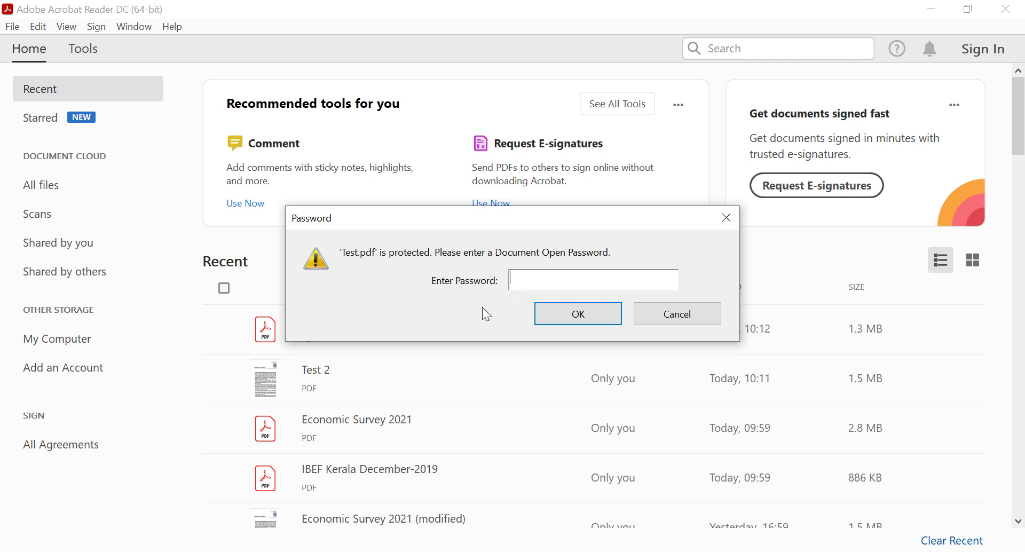
Unlock Test.pdf with the correct password after a rejected first attempt.
{"action": "type", "text": "123"}
{"action": "left_click", "coordinate": [570, 319]}
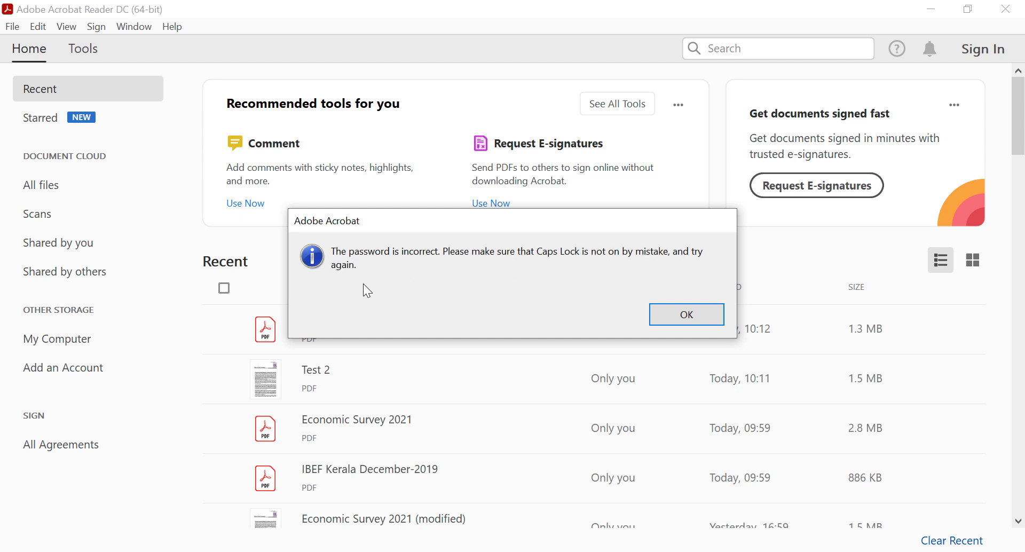
{"action": "left_click", "coordinate": [659, 317]}
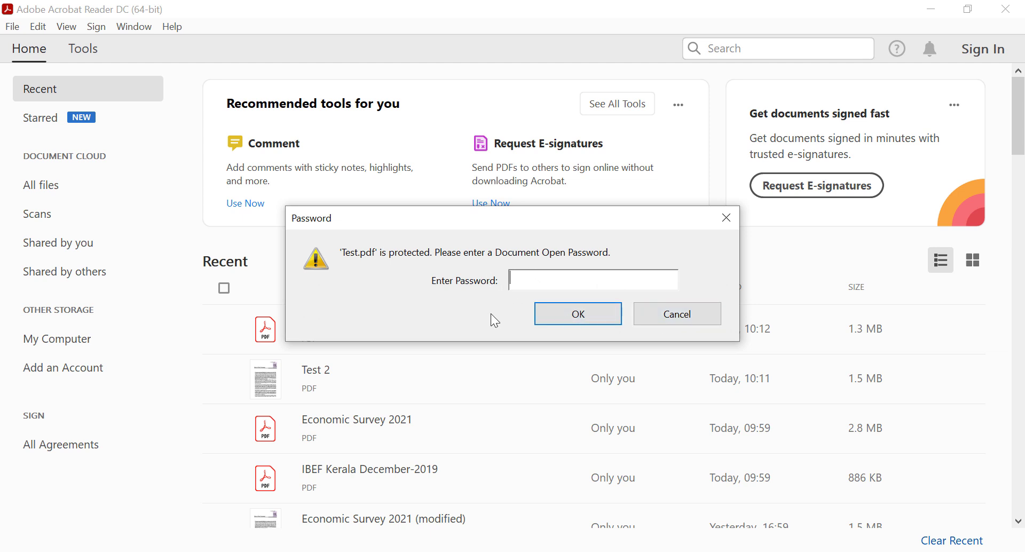
{"action": "type", "text": "********"}
{"action": "left_click", "coordinate": [547, 322]}
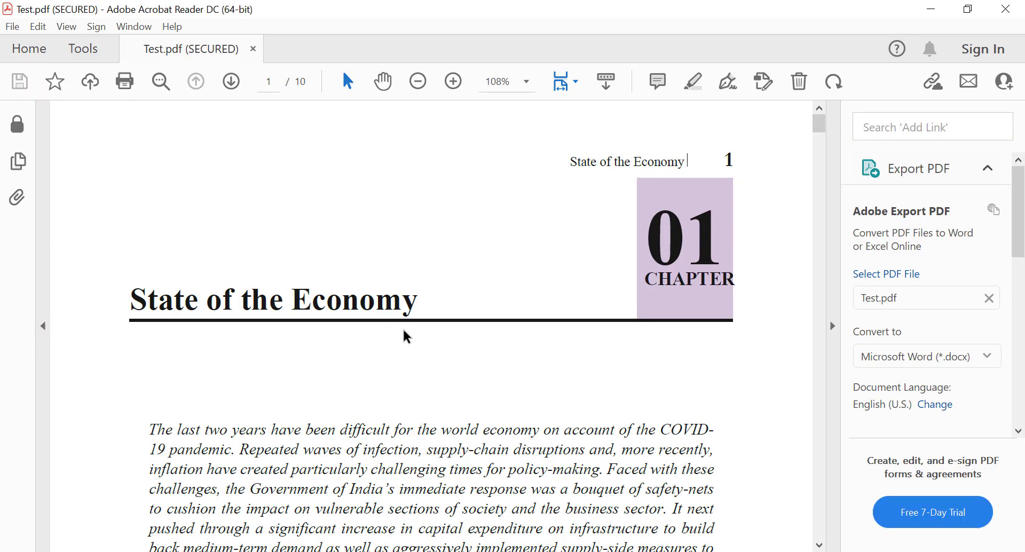
{"action": "mouse_move", "coordinate": [819, 125]}
{"action": "left_mouse_down"}
{"action": "mouse_move", "coordinate": [821, 223]}
{"action": "mouse_move", "coordinate": [817, 118]}
{"action": "left_mouse_up"}
Close Acrobat, reopen Test.pdf, and unlock it again with its password.
{"action": "left_click", "coordinate": [1004, 9]}
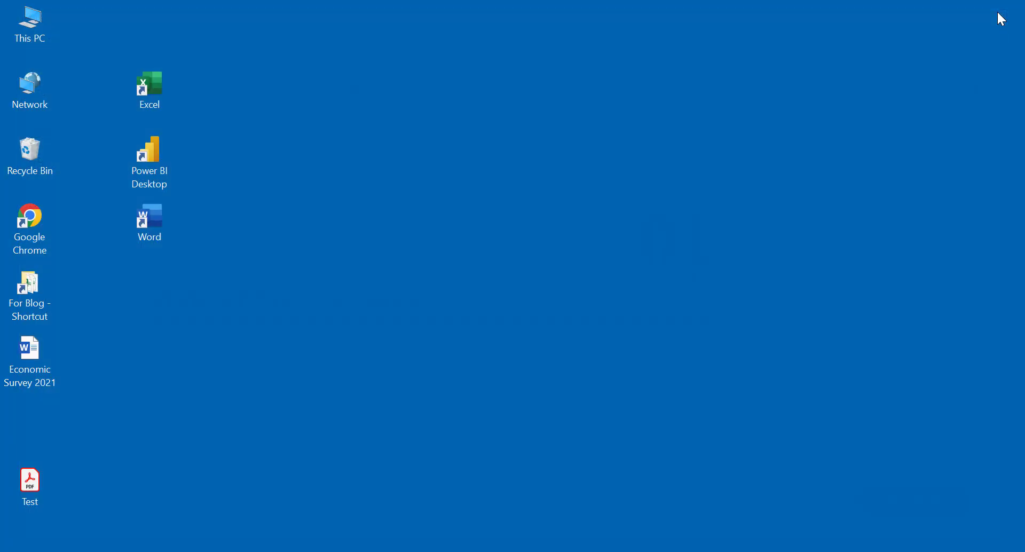
{"action": "double_click", "coordinate": [26, 475]}
{"action": "type", "text": "********"}
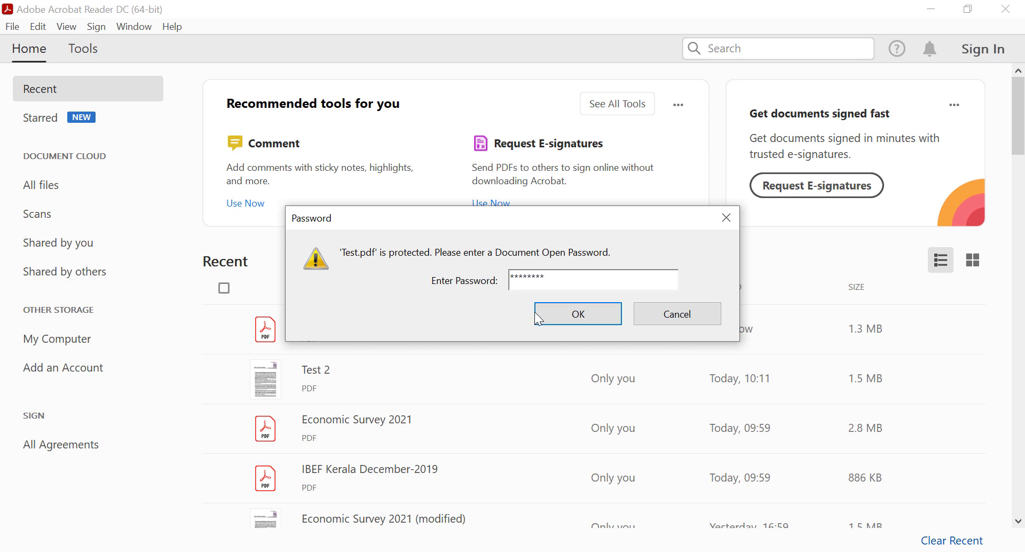
{"action": "left_click", "coordinate": [561, 314]}
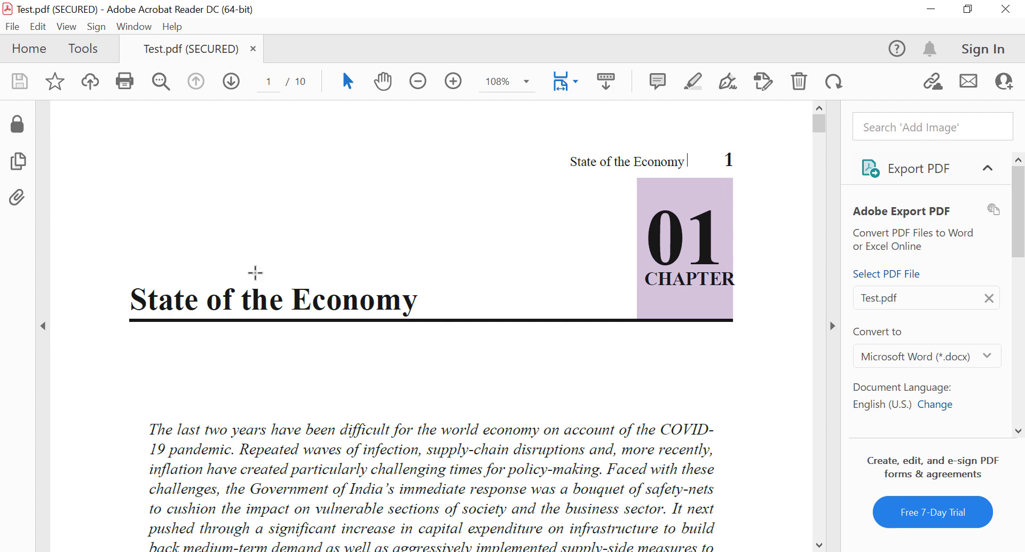
{"action": "left_click", "coordinate": [16, 29]}
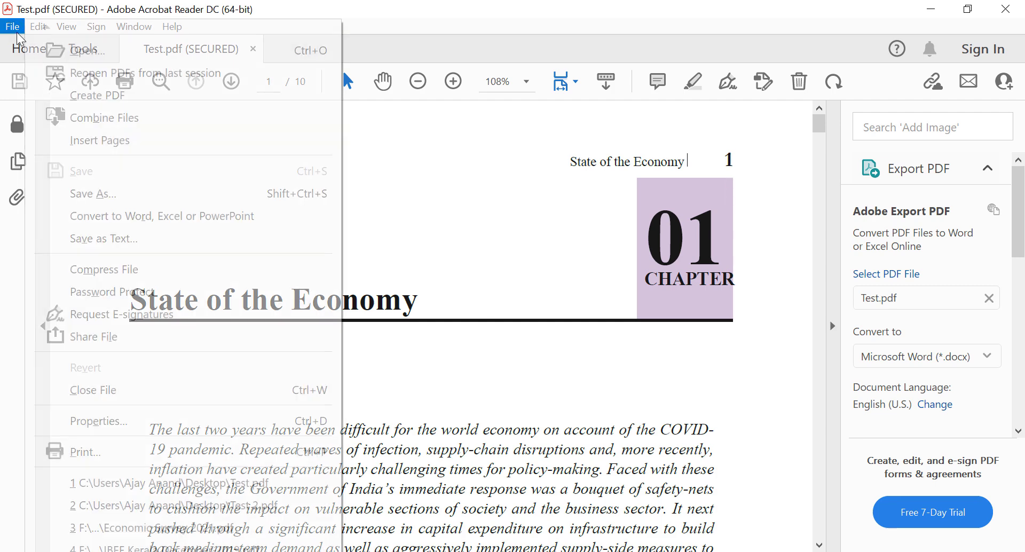
Print Test.pdf with Microsoft Print to PDF, saving the output to the Desktop as 'Test 2'.
{"action": "left_click", "coordinate": [105, 452]}
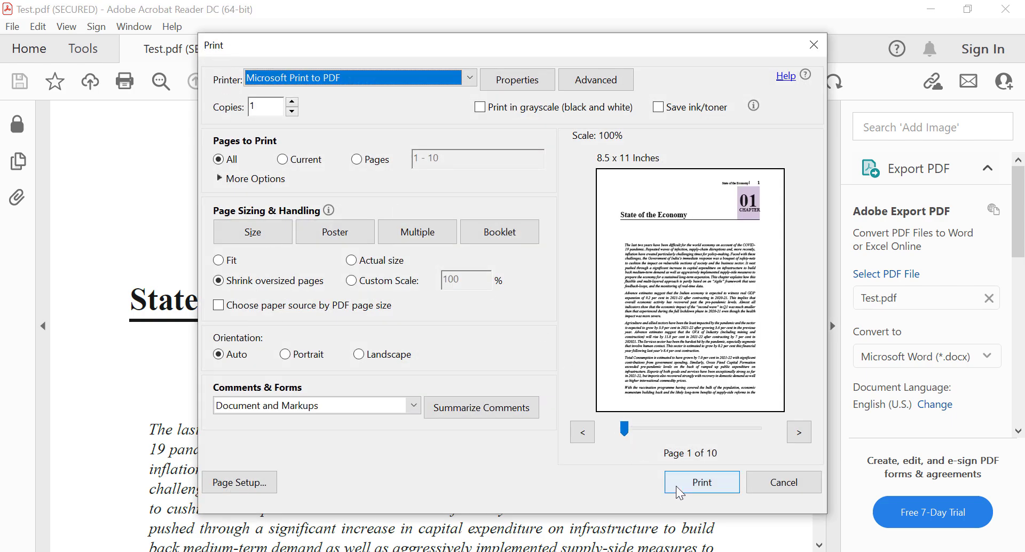
{"action": "left_click", "coordinate": [704, 483]}
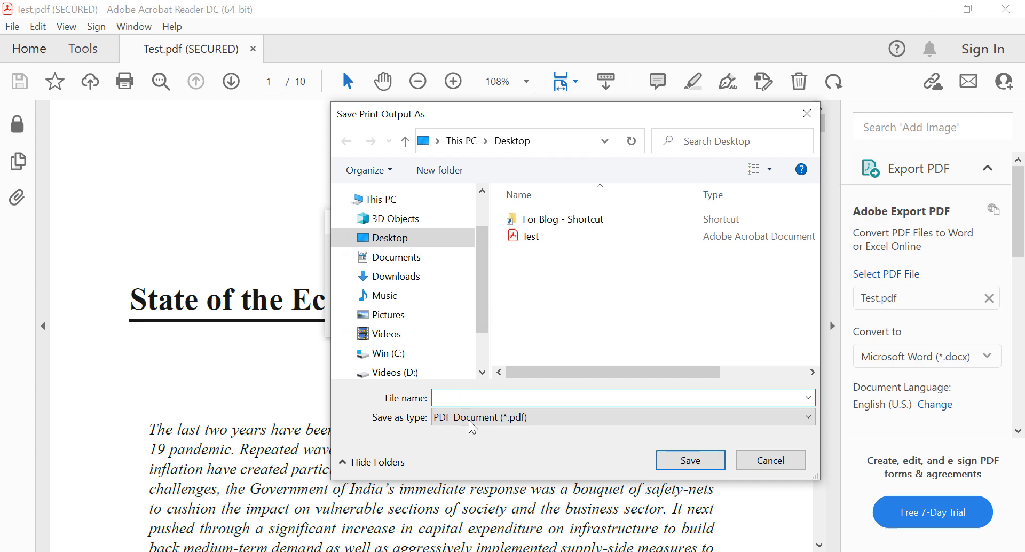
{"action": "type", "text": "Te"}
{"action": "left_click", "coordinate": [674, 460]}
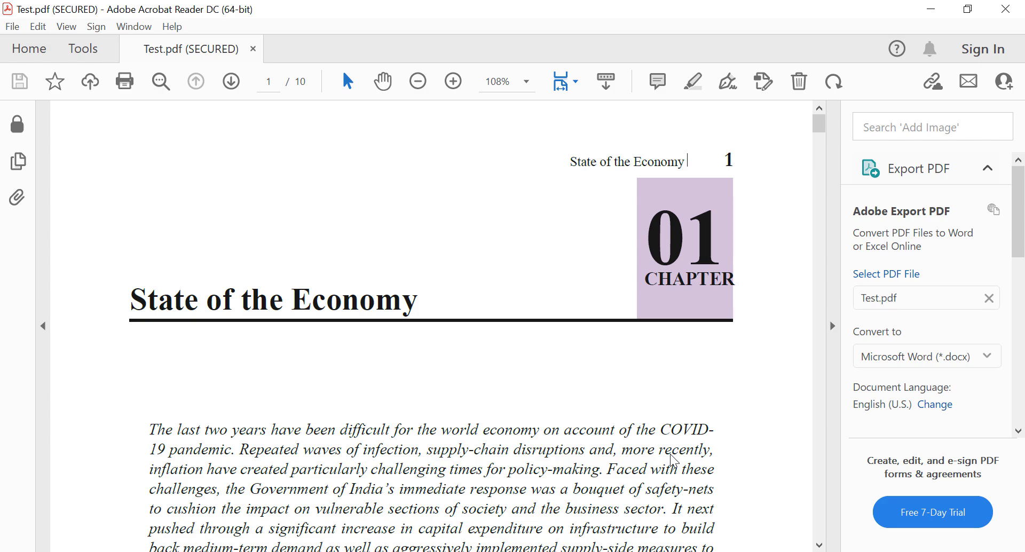
Open Test 2.pdf without a password prompt, scroll through its pages, and minimise Acrobat.
{"action": "left_click", "coordinate": [1006, 9]}
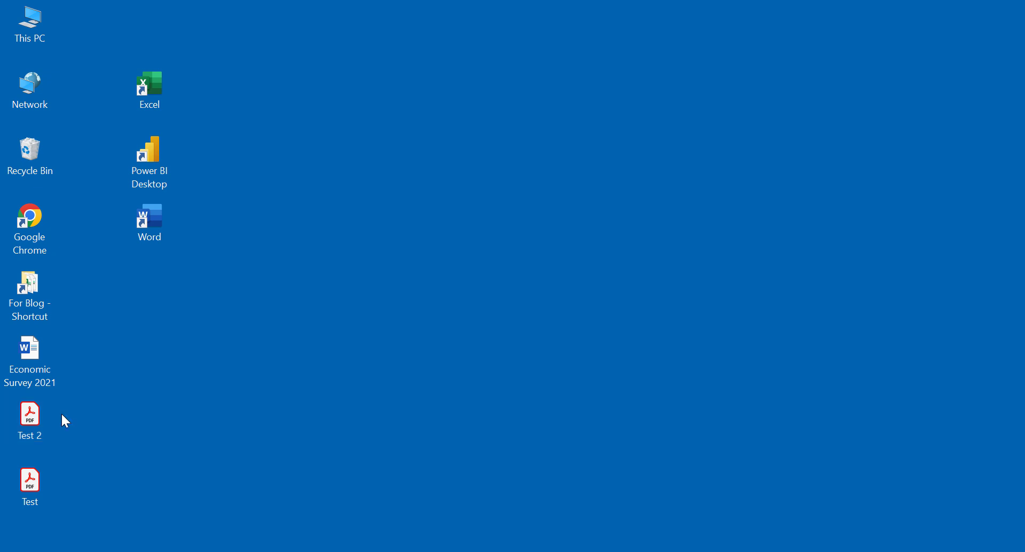
{"action": "double_click", "coordinate": [37, 421]}
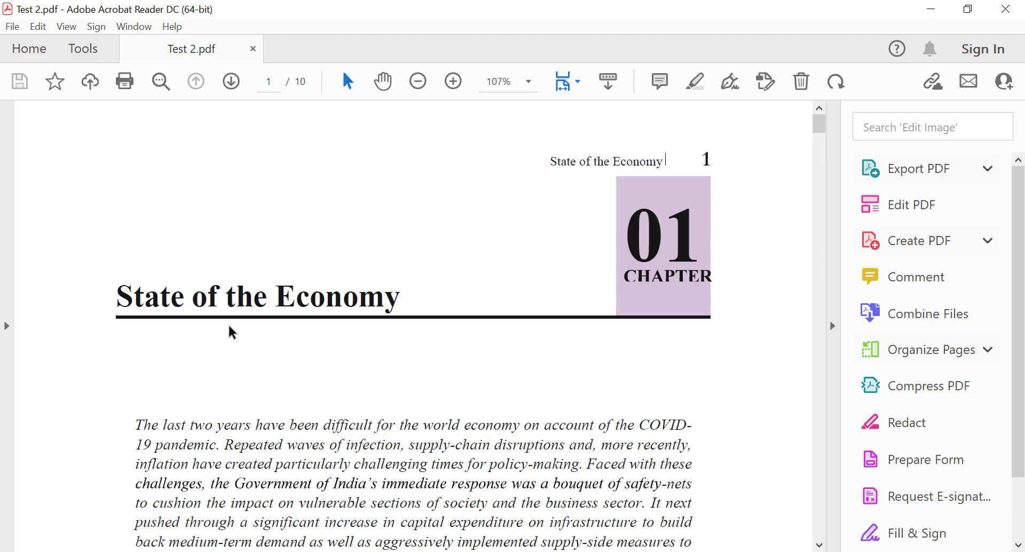
{"action": "scroll", "coordinate": [263, 339], "scroll_direction": "down", "scroll_amount": 5}
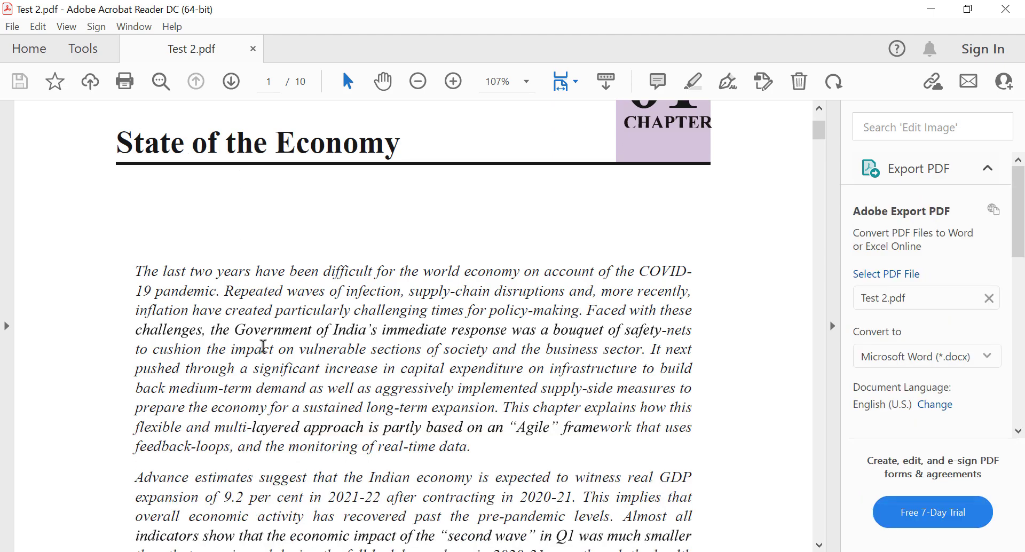
{"action": "scroll", "coordinate": [266, 357], "scroll_direction": "down", "scroll_amount": 10}
{"action": "scroll", "coordinate": [267, 357], "scroll_direction": "up", "scroll_amount": 1}
{"action": "scroll", "coordinate": [267, 357], "scroll_direction": "up", "scroll_amount": 15}
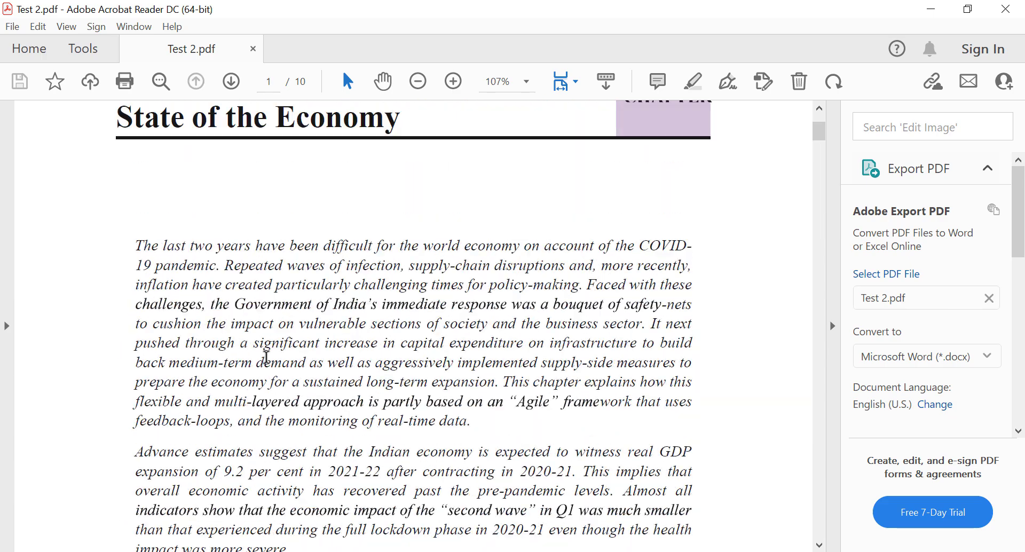
{"action": "left_click", "coordinate": [931, 9]}
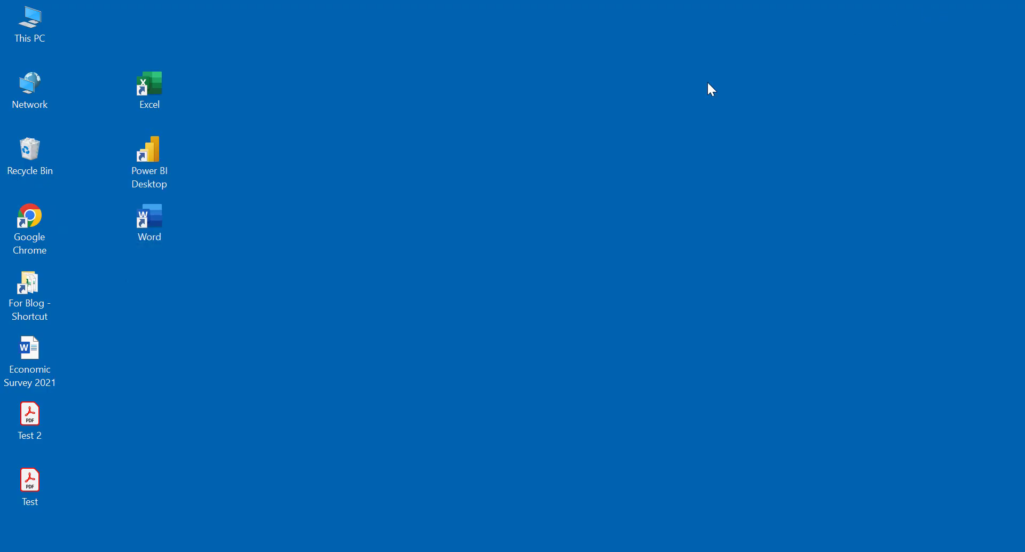
Open Test.pdf from the desktop and unlock it with its password beside Test 2.
{"action": "double_click", "coordinate": [38, 476]}
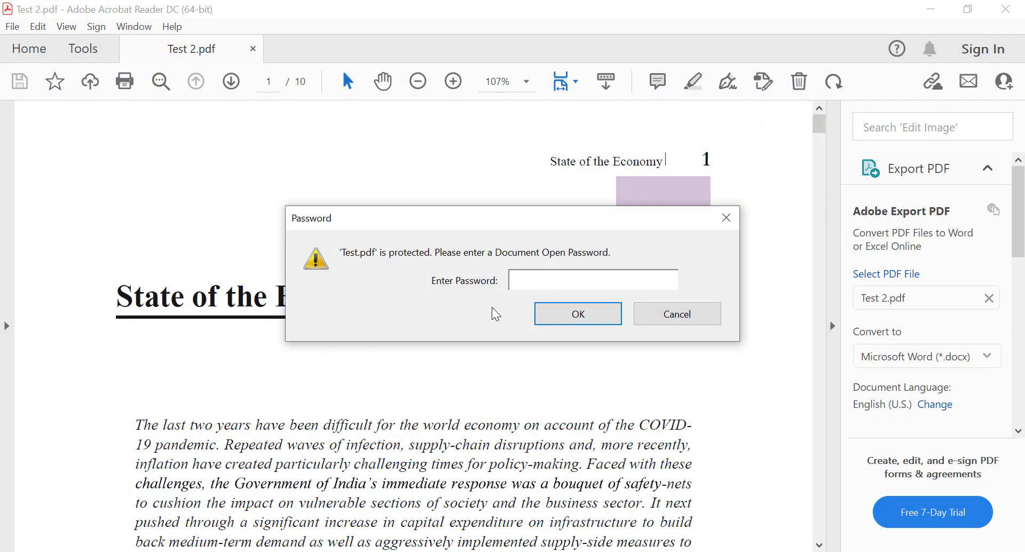
{"action": "type", "text": "******"}
{"action": "left_click", "coordinate": [552, 315]}
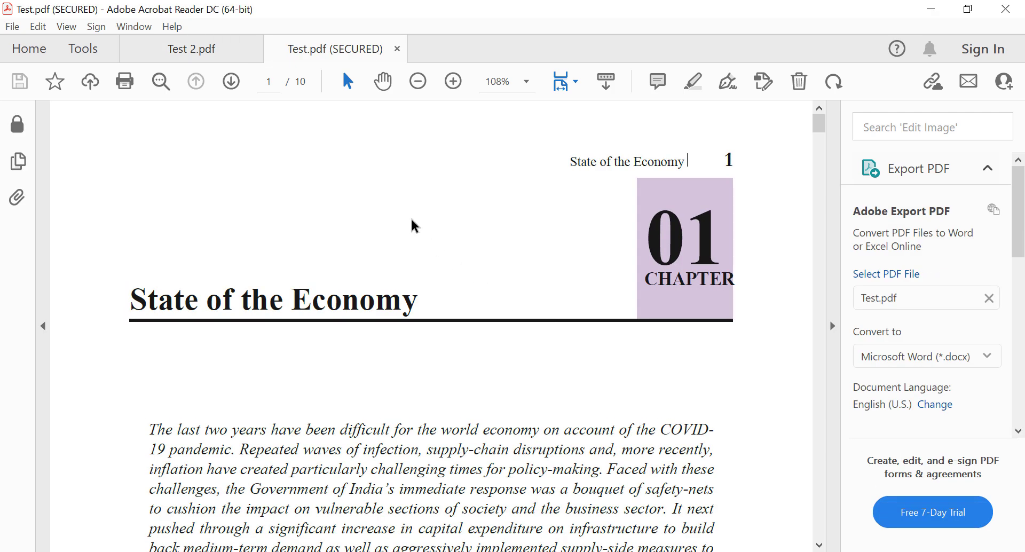